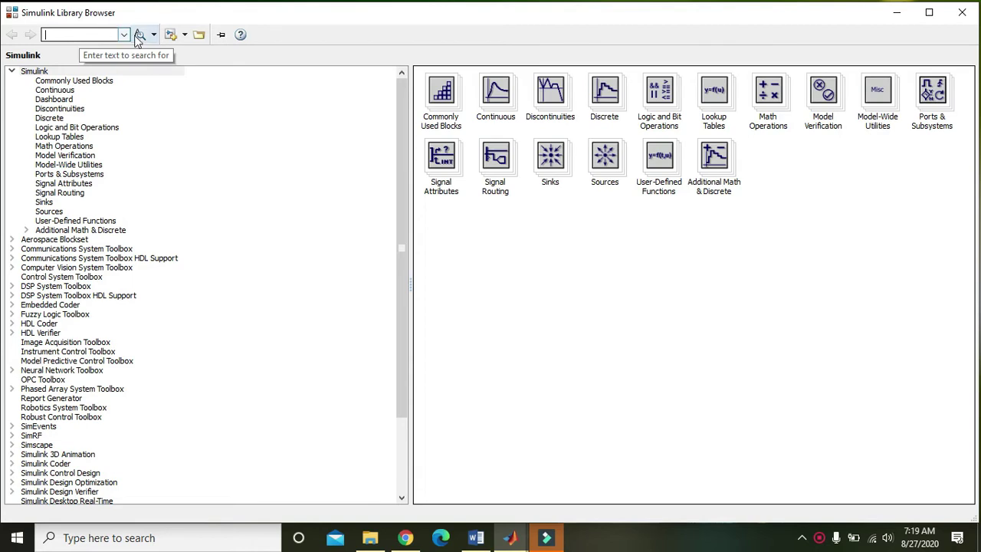
# Search the libraries for 'step' and add the Step block to a new untitled model.
pyautogui.click(86, 34)
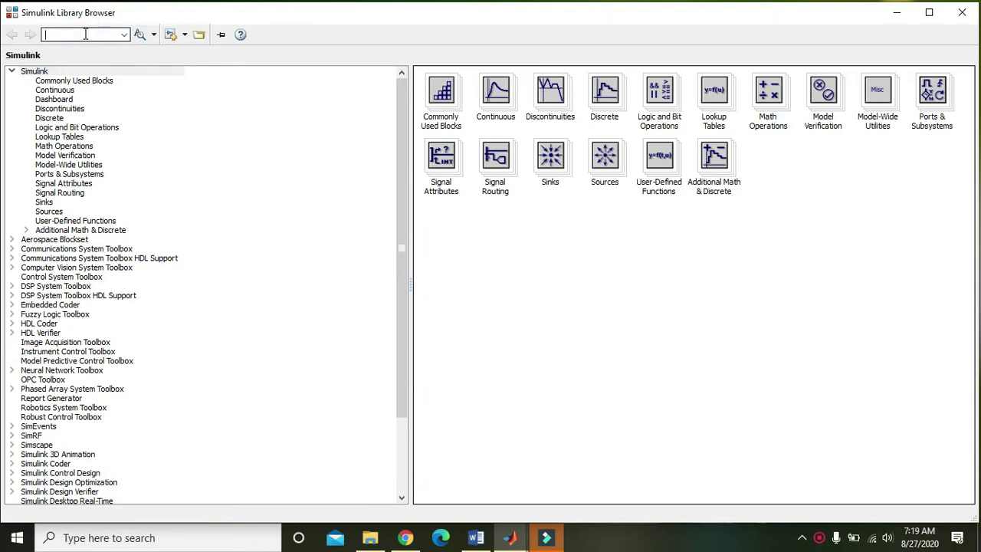
pyautogui.write('step')
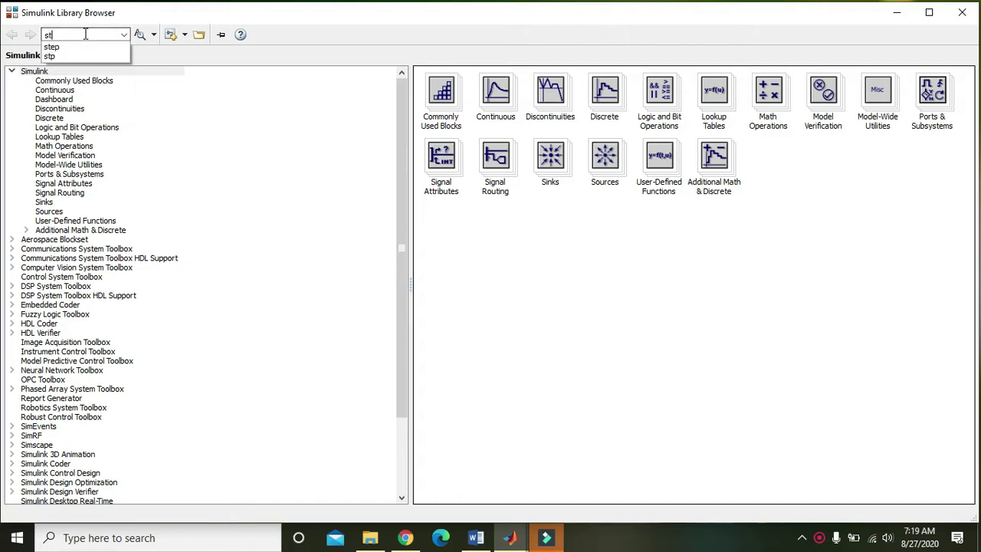
pyautogui.click(139, 36)
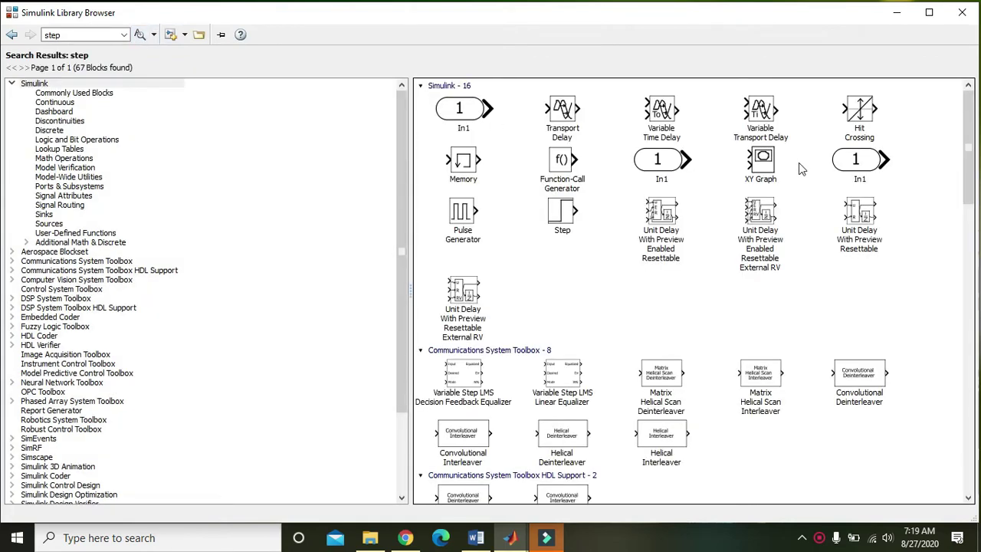
pyautogui.scroll(-1, 965, 148)
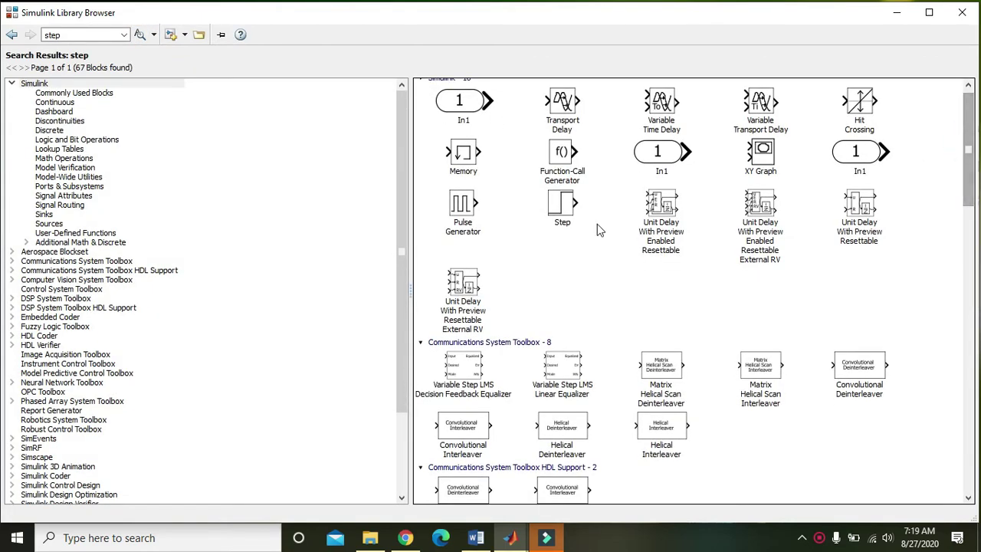
pyautogui.rightClick(567, 212)
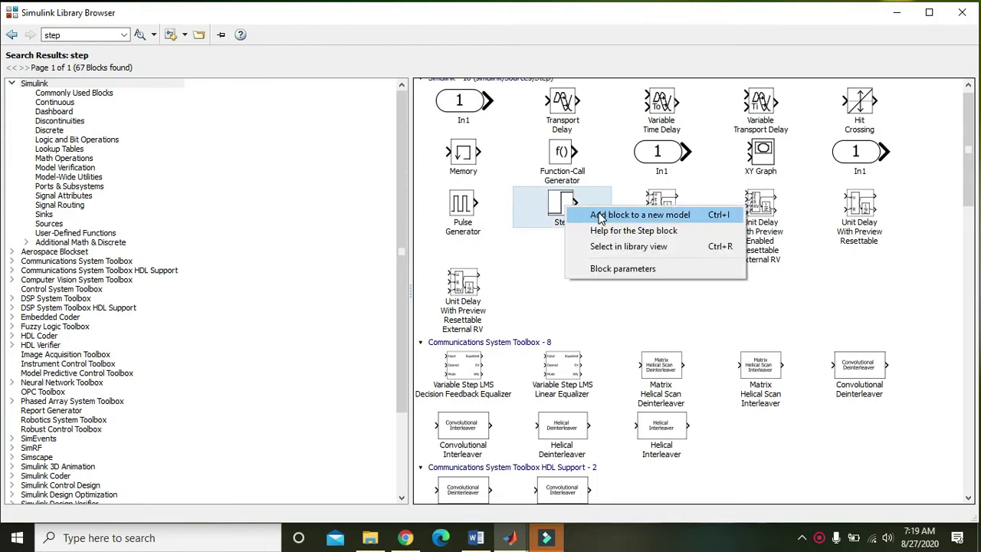
pyautogui.click(635, 216)
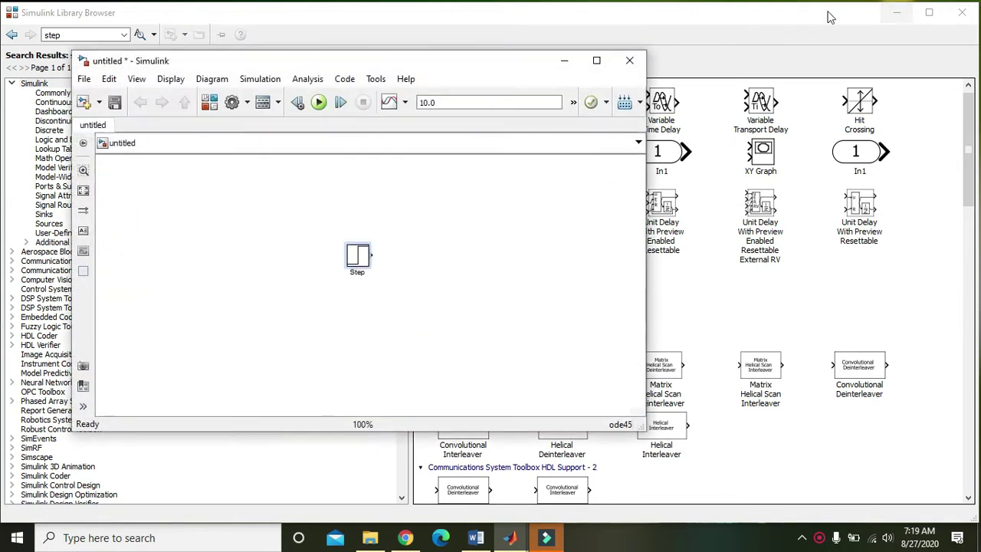
# Maximize the model window, zoom in to 125%, and place the Step block left of centre.
pyautogui.click(601, 64)
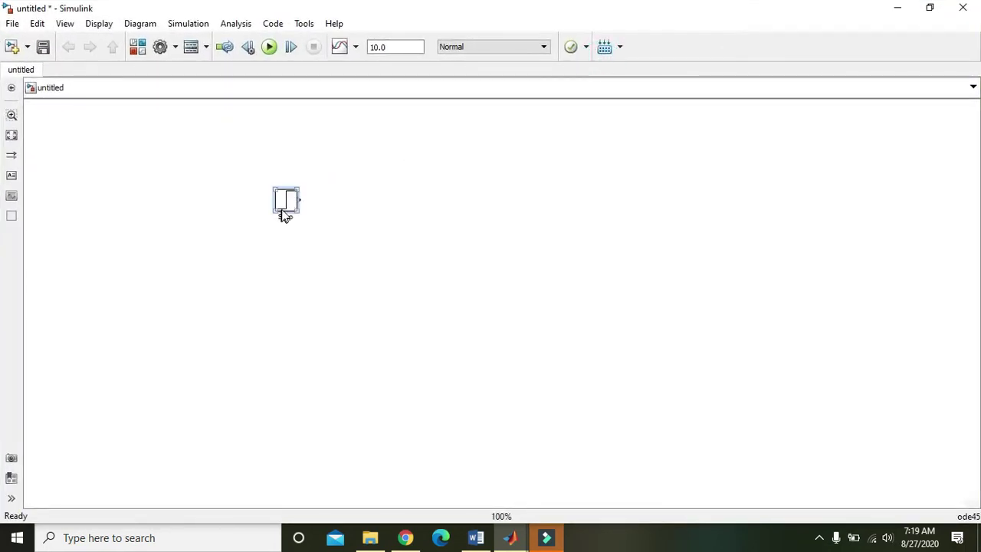
pyautogui.moveTo(284, 204); pyautogui.dragTo(309, 304)
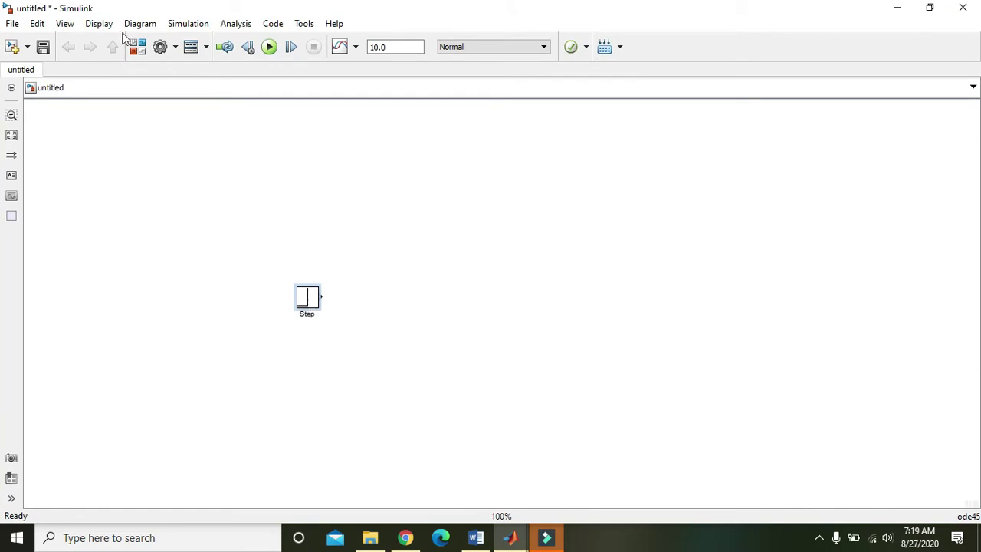
pyautogui.click(64, 24)
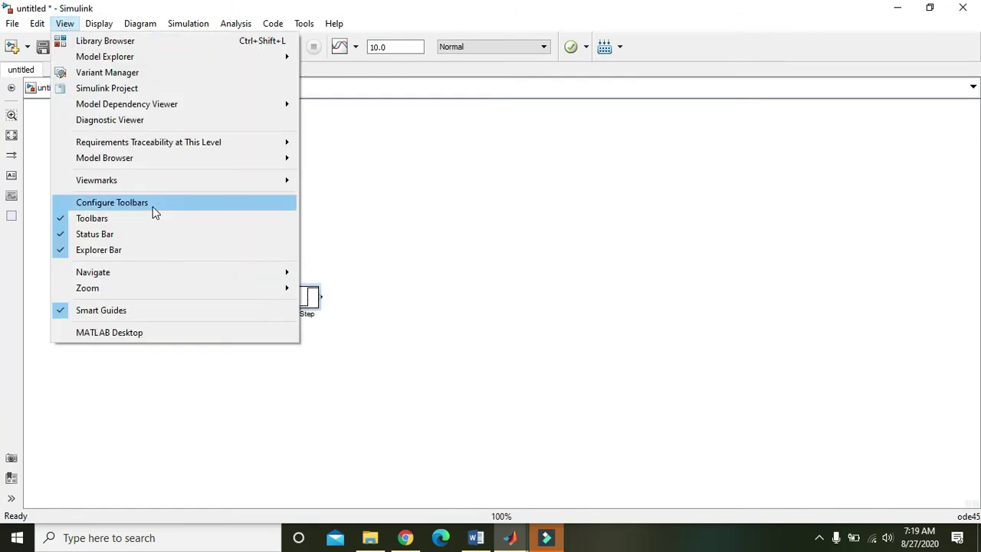
pyautogui.moveTo(198, 292)
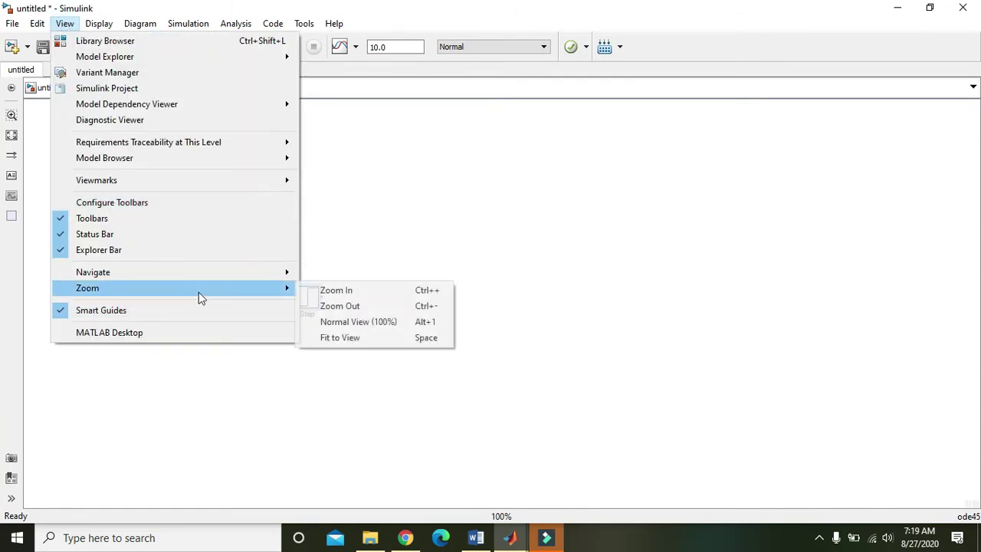
pyautogui.click(321, 296)
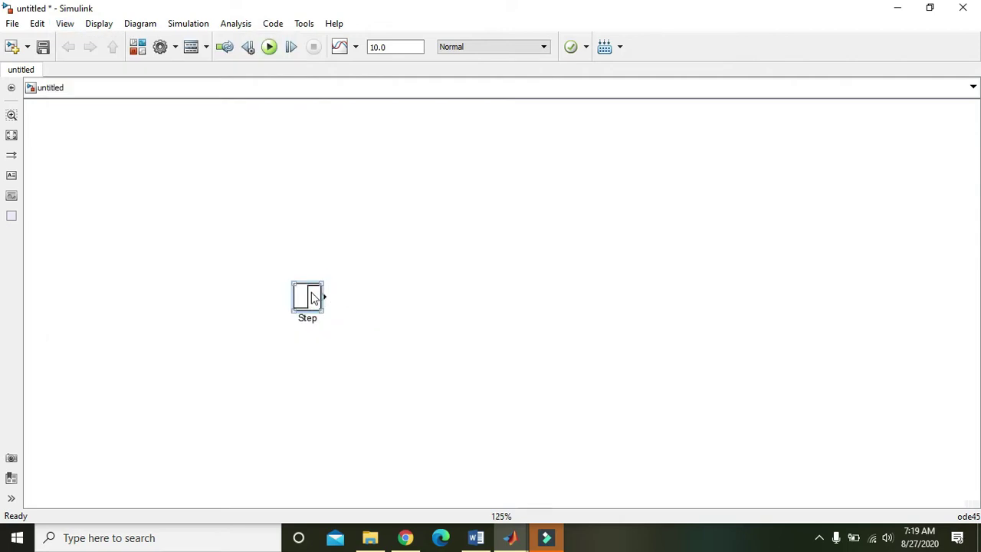
pyautogui.moveTo(321, 297); pyautogui.dragTo(337, 279)
pyautogui.click(376, 289)
pyautogui.click(330, 289)
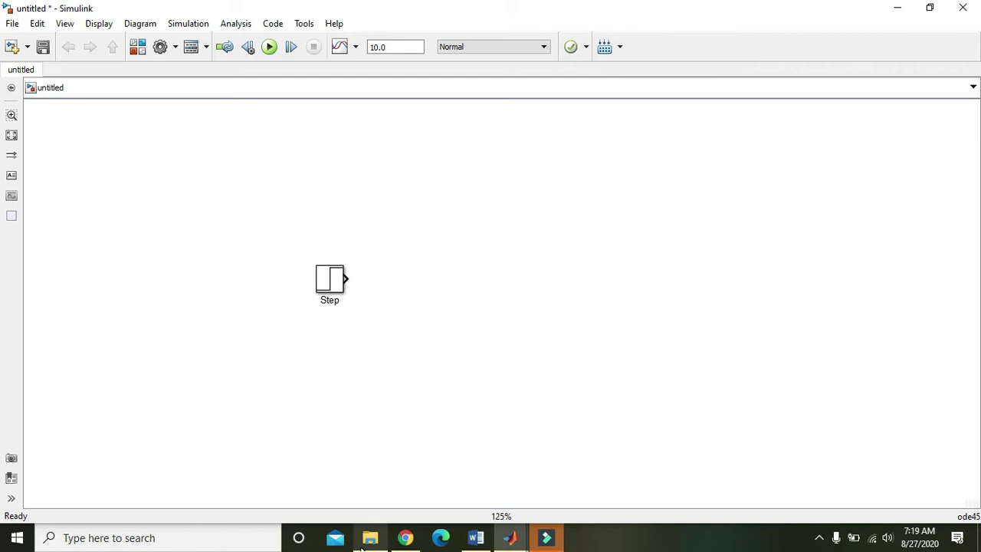
# Switch back to the Library Browser and delete the old 'step' search text.
pyautogui.click(508, 536)
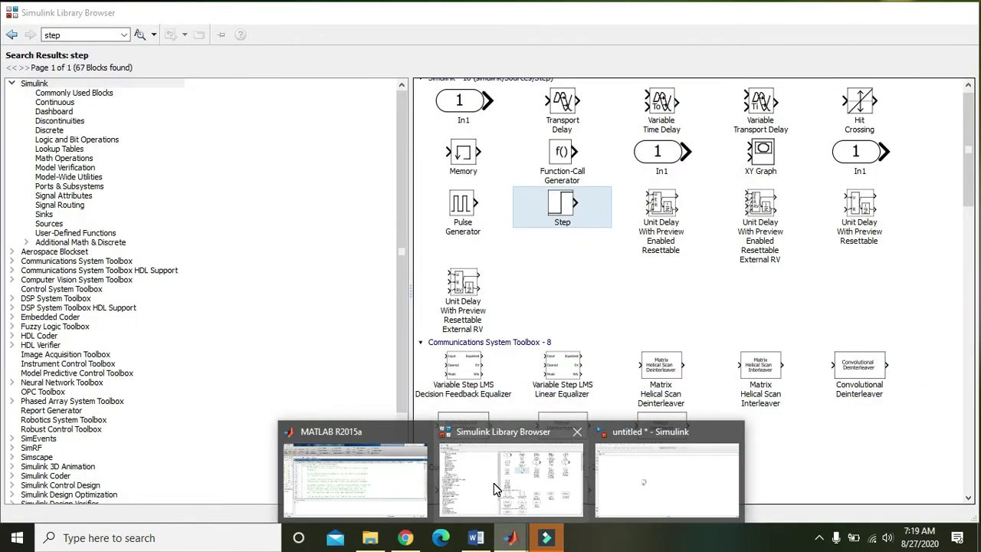
pyautogui.click(493, 483)
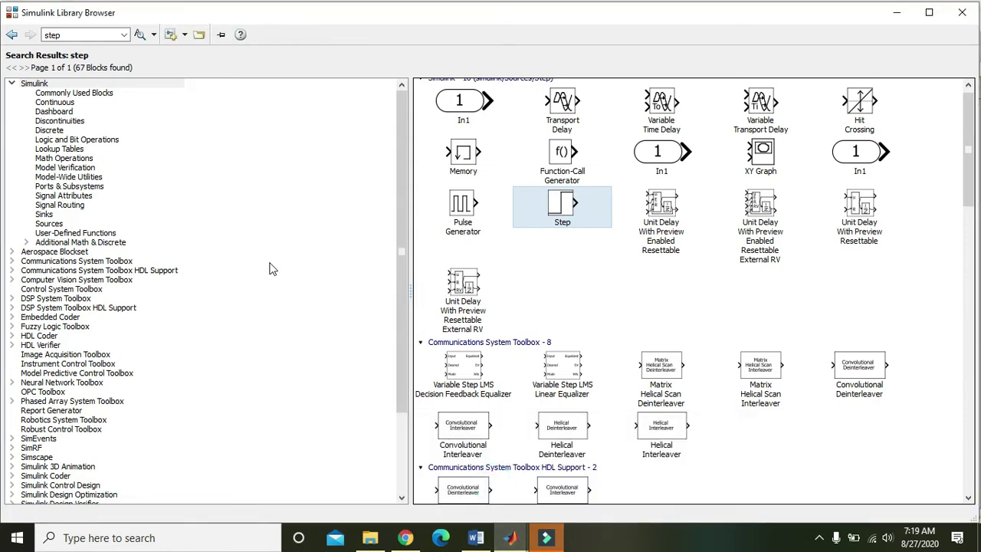
pyautogui.click(80, 33)
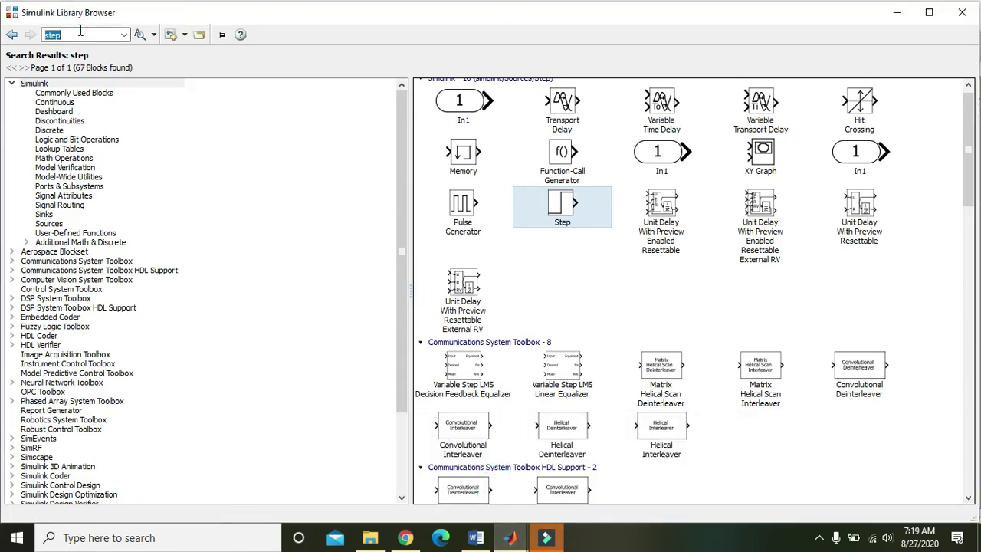
pyautogui.press('BackSpace')
# Search the libraries for 'transfer function', fixing the mistyped term.
pyautogui.click(80, 34)
pyautogui.write('tran')
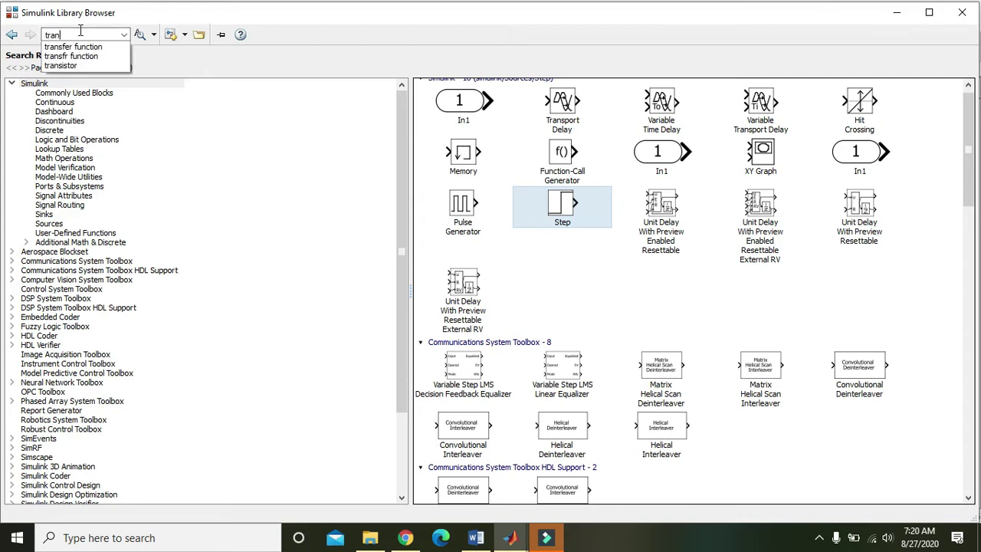
pyautogui.write('sfer fancy')
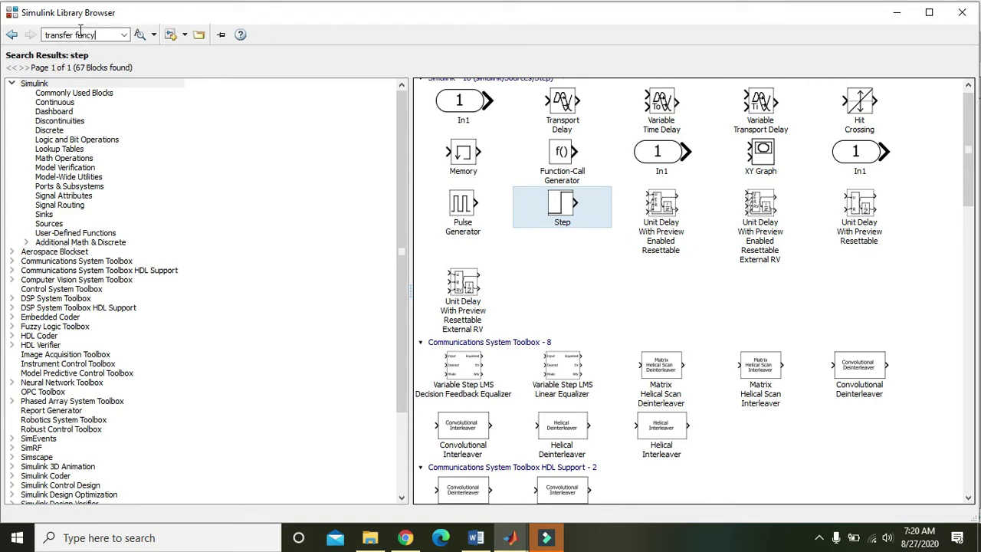
pyautogui.press('BackSpace')
pyautogui.press('BackSpace')
pyautogui.press('BackSpace')
pyautogui.press('BackSpace')
pyautogui.write('unctio')
pyautogui.press('Return')
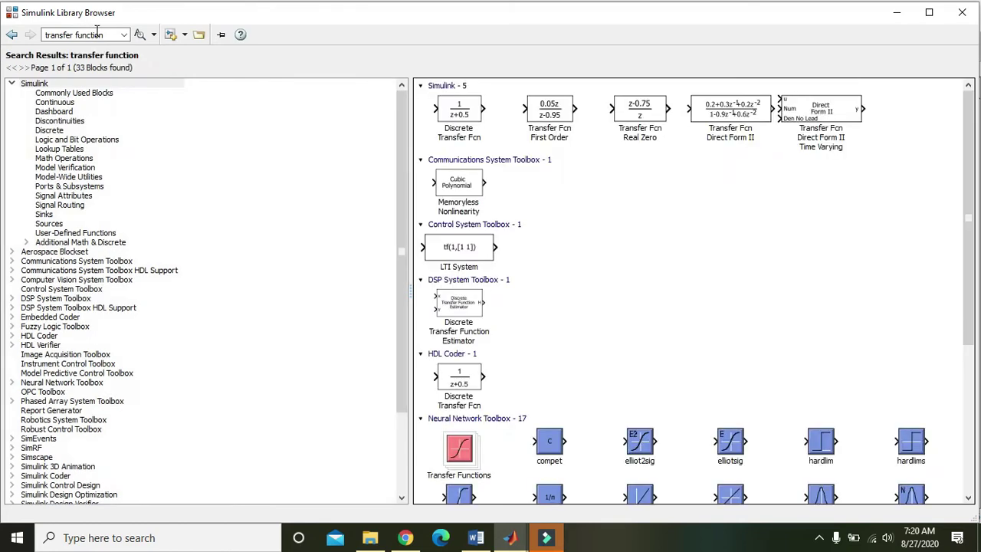
# Add the Transfer Fcn (with initial states) block from Simulink Extras to the untitled model.
pyautogui.moveTo(967, 161); pyautogui.dragTo(978, 345)
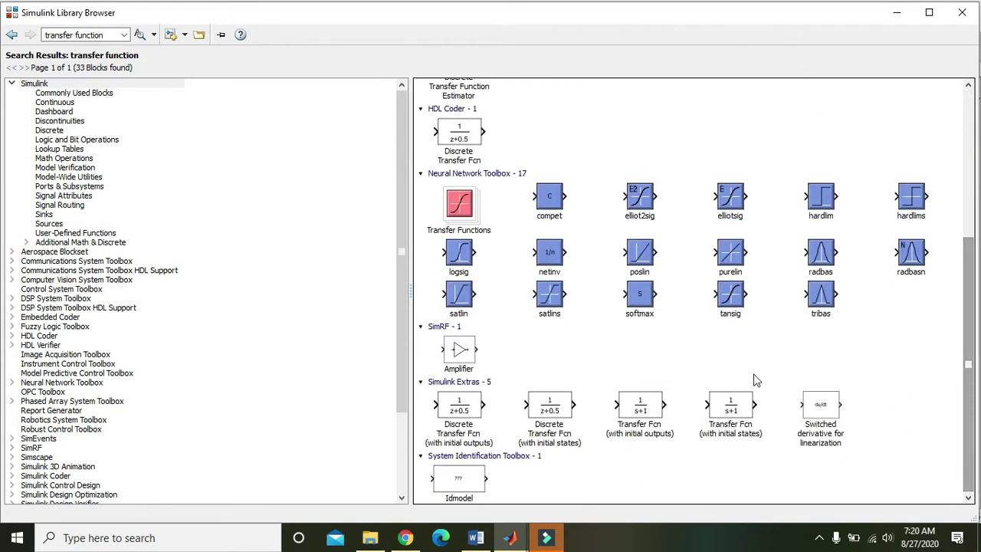
pyautogui.rightClick(731, 411)
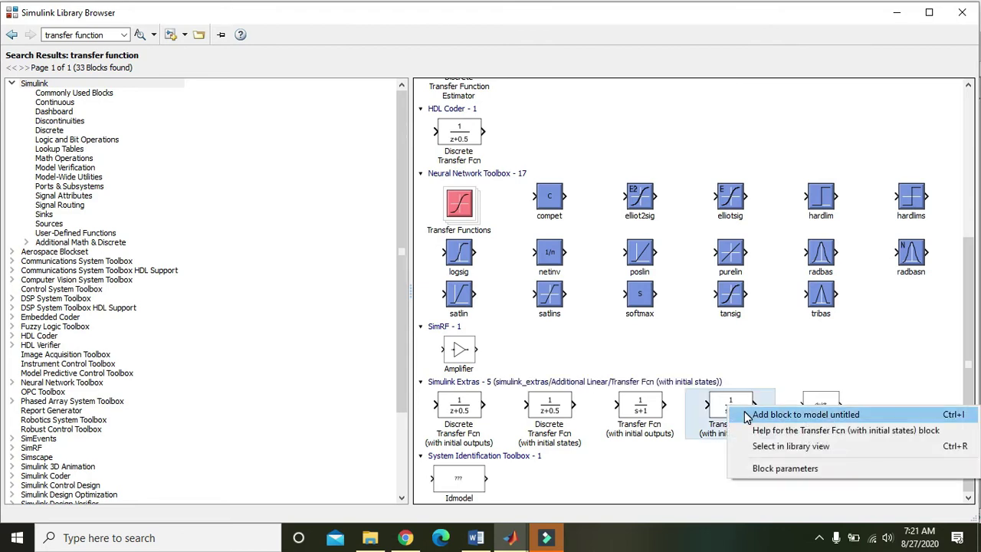
pyautogui.click(745, 412)
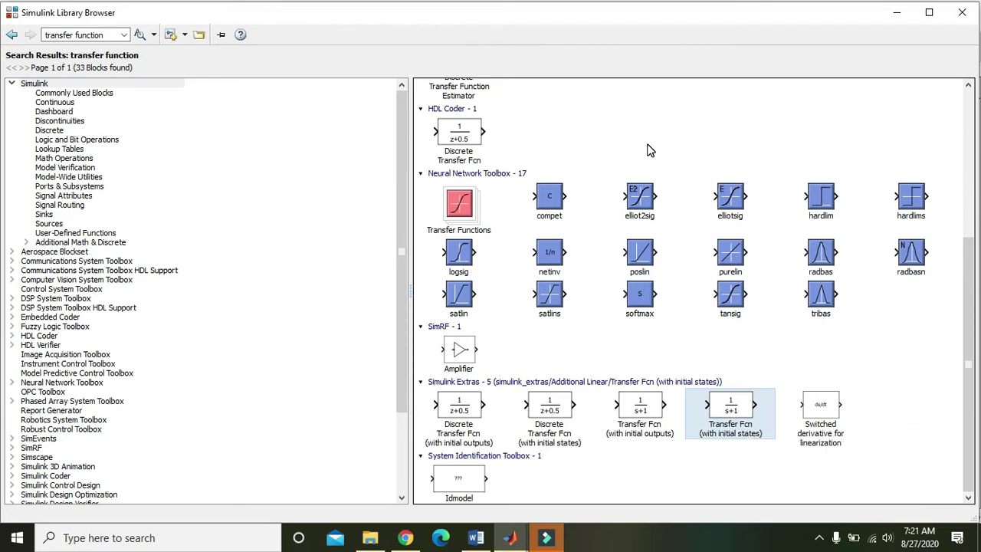
# Hide the Library Browser and drag Transfer Fcn level with Step, connecting Step into it.
pyautogui.click(896, 12)
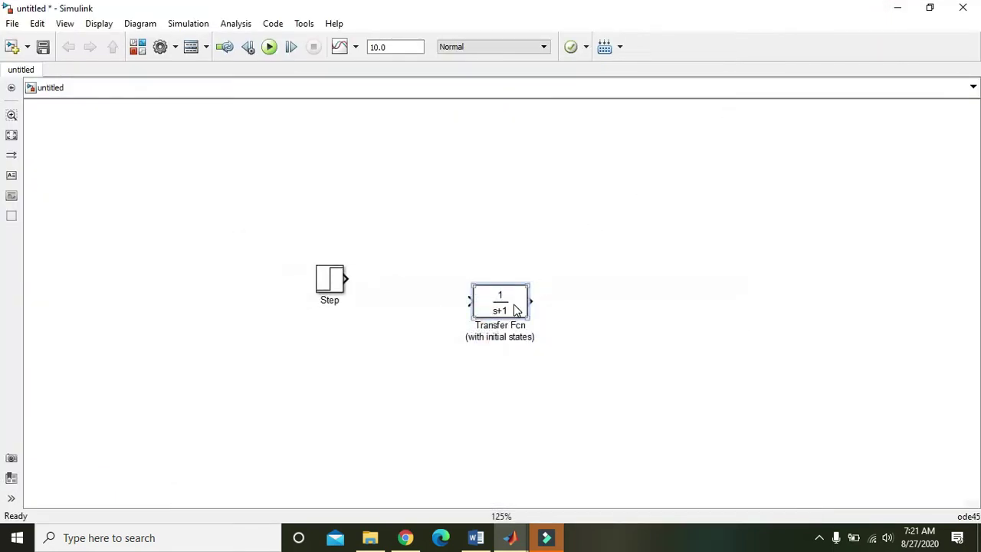
pyautogui.moveTo(515, 309); pyautogui.dragTo(346, 279)
pyautogui.click(423, 207)
# Nudge the Step and Transfer Fcn blocks slightly left to tidy their alignment.
pyautogui.click(487, 292)
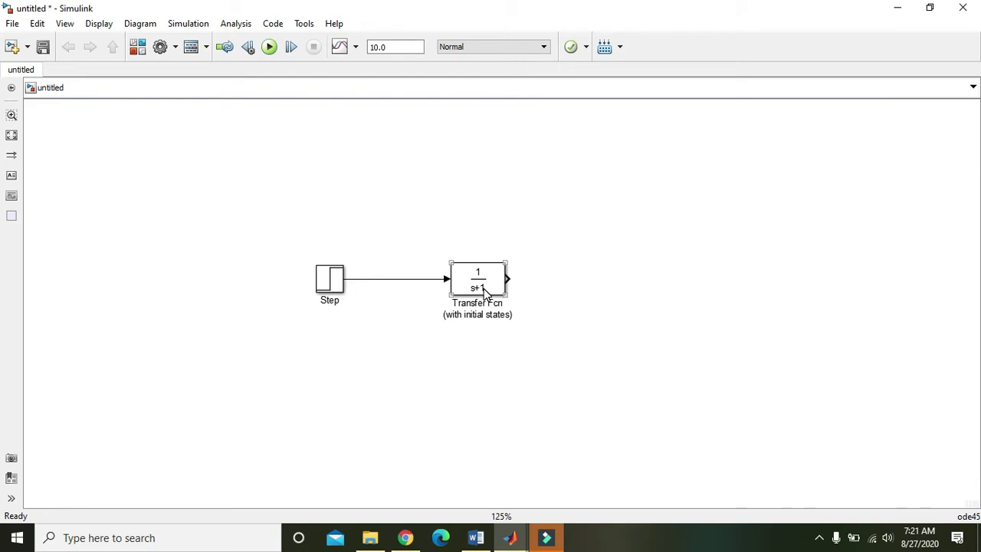
pyautogui.moveTo(337, 280); pyautogui.dragTo(314, 280)
pyautogui.moveTo(460, 289); pyautogui.dragTo(451, 289)
pyautogui.click(319, 284)
pyautogui.click(315, 280)
pyautogui.click(471, 289)
pyautogui.moveTo(475, 298); pyautogui.dragTo(455, 297)
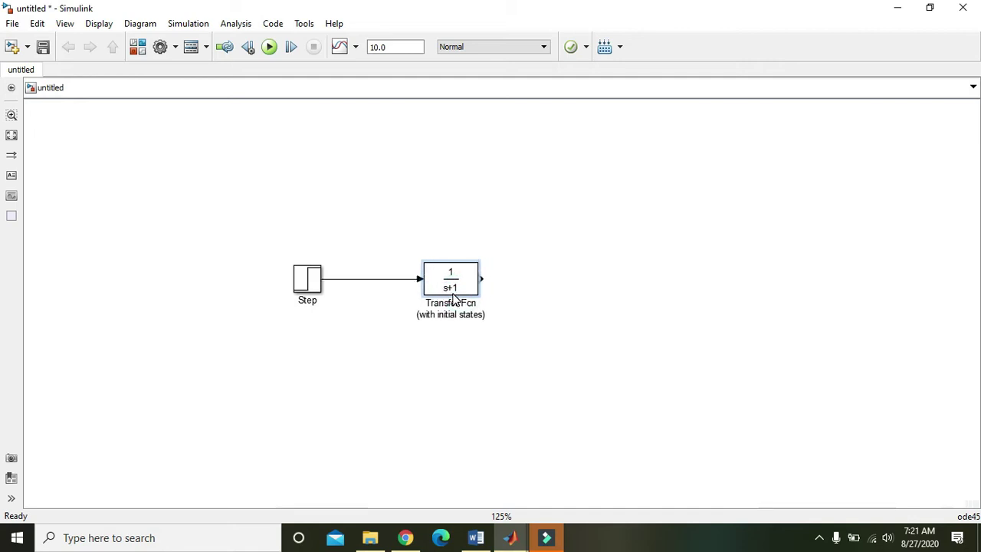
pyautogui.click(308, 285)
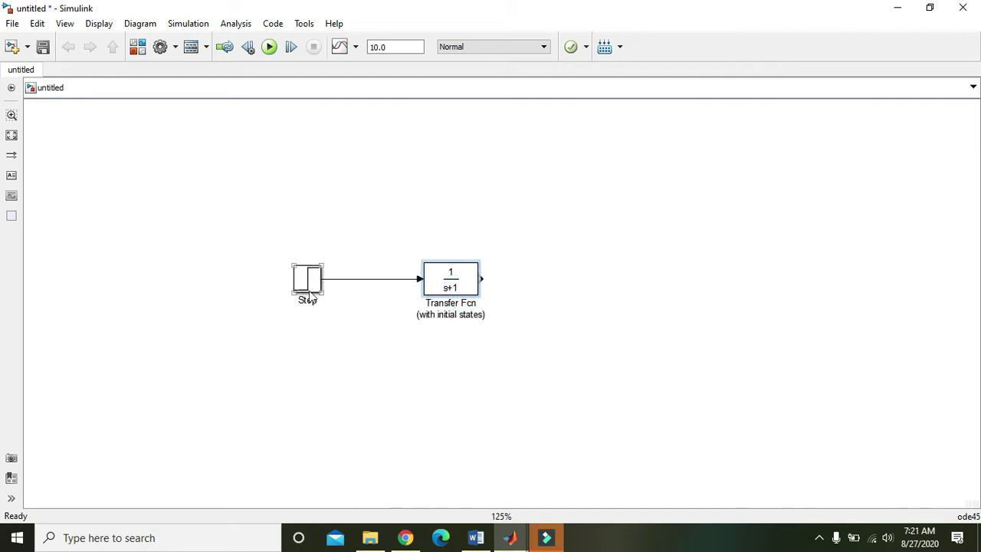
pyautogui.click(328, 268)
pyautogui.click(454, 280)
pyautogui.click(311, 282)
# Reopen the Library Browser and search for 'scope', correcting the misspelled 'scpe'.
pyautogui.click(64, 23)
pyautogui.click(78, 45)
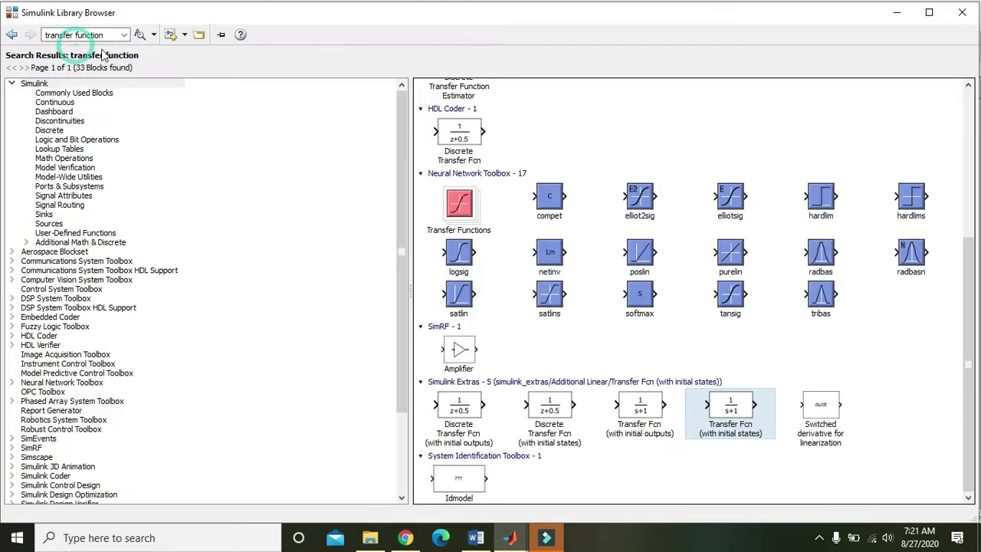
pyautogui.tripleClick(108, 35)
pyautogui.write('scpe')
pyautogui.press('Return')
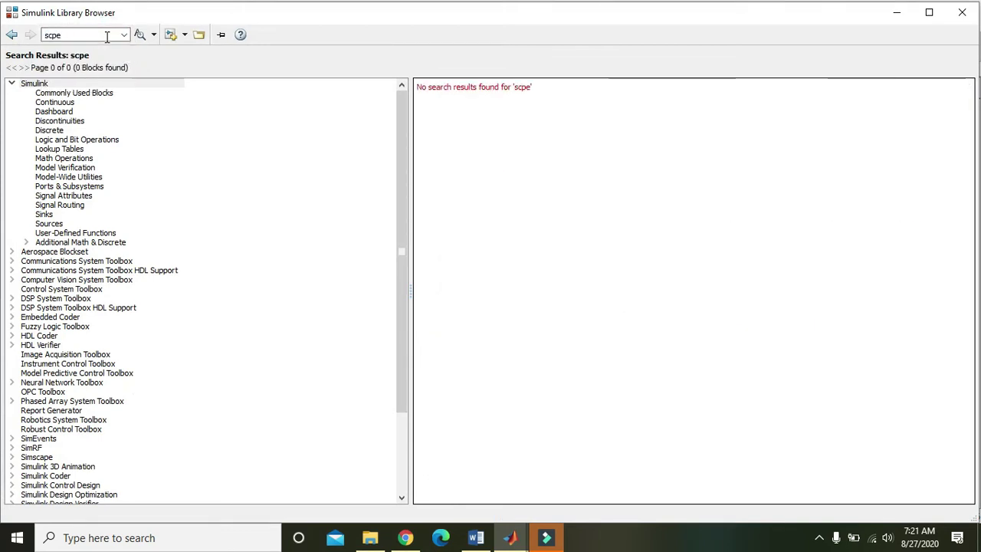
pyautogui.click(51, 34)
pyautogui.click(51, 33)
pyautogui.write('o')
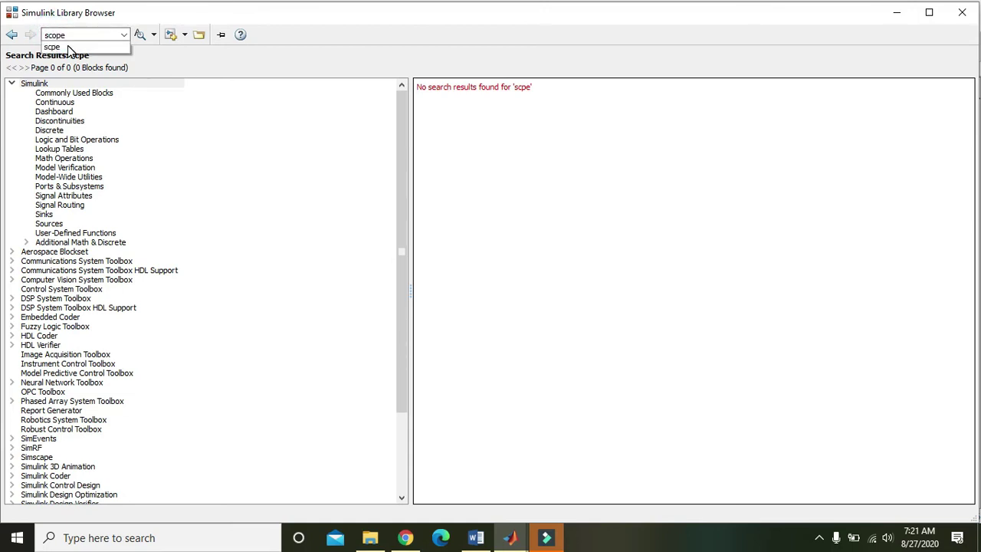
pyautogui.press('Return')
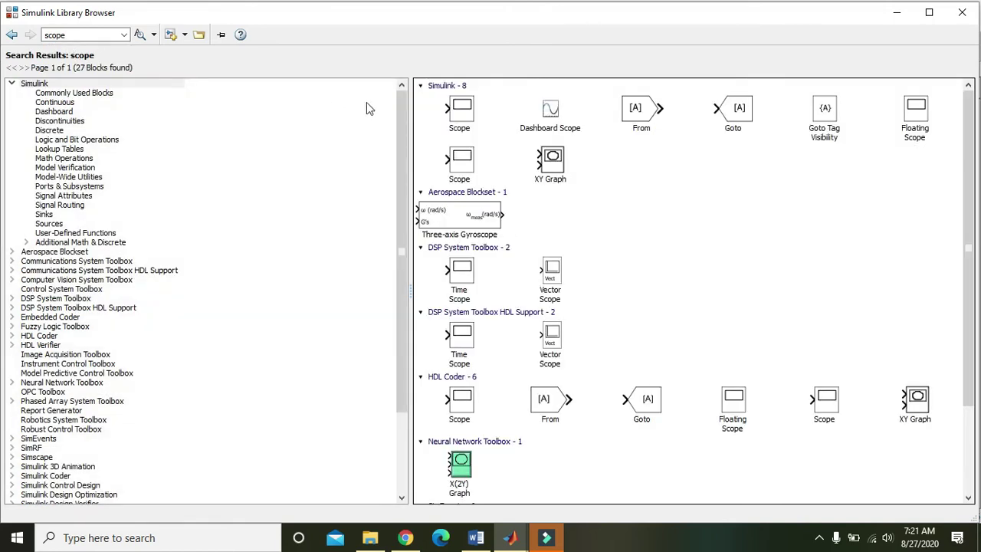
# Add the Scope block to the model and place it right of Transfer Fcn.
pyautogui.rightClick(462, 123)
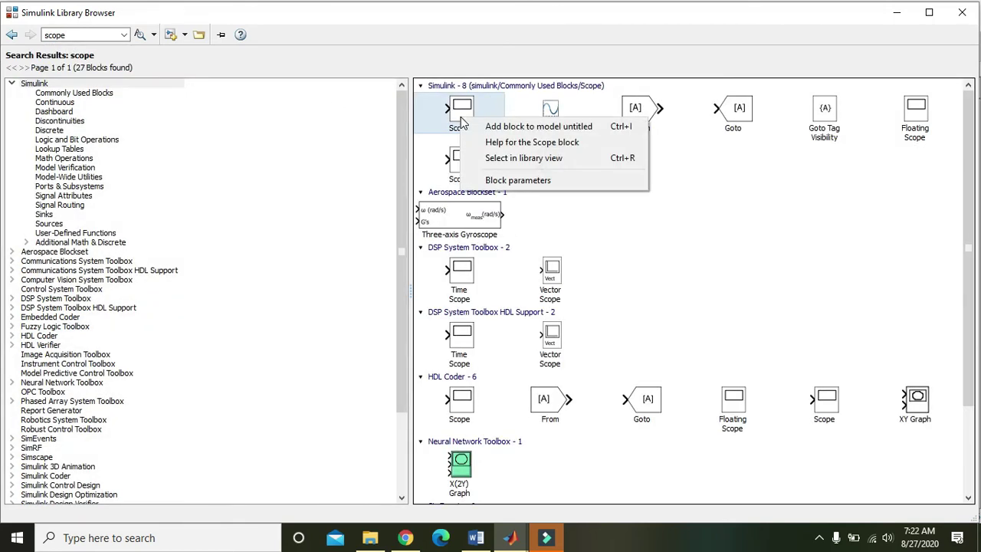
pyautogui.click(490, 127)
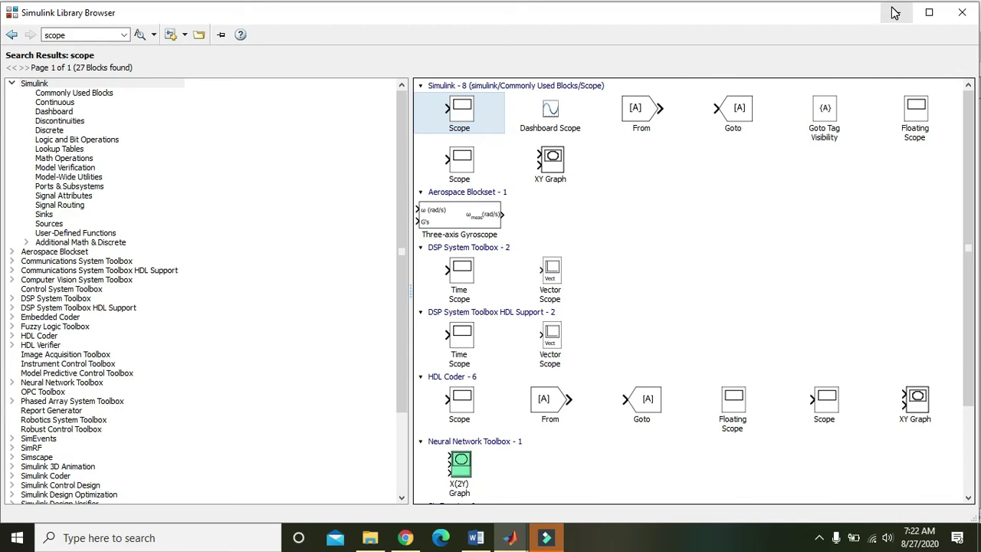
pyautogui.click(894, 13)
pyautogui.moveTo(508, 304); pyautogui.dragTo(481, 279)
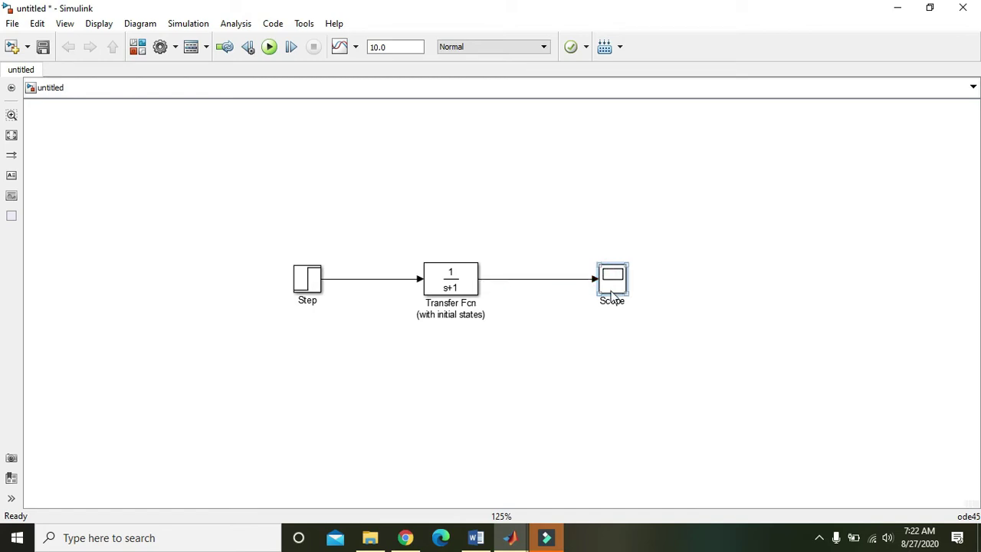
# Adjust the Step signal line route and shift the Step block slightly left.
pyautogui.click(370, 279)
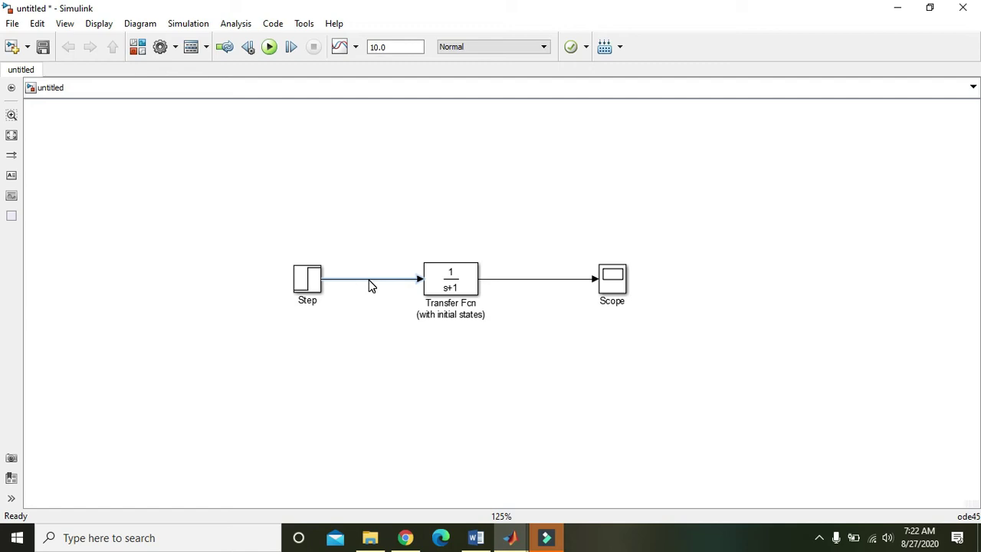
pyautogui.moveTo(368, 280)
pyautogui.mouseDown()
pyautogui.moveTo(372, 258)
pyautogui.moveTo(371, 284)
pyautogui.mouseUp()
pyautogui.click(370, 261)
pyautogui.click(310, 285)
pyautogui.moveTo(310, 285); pyautogui.dragTo(292, 285)
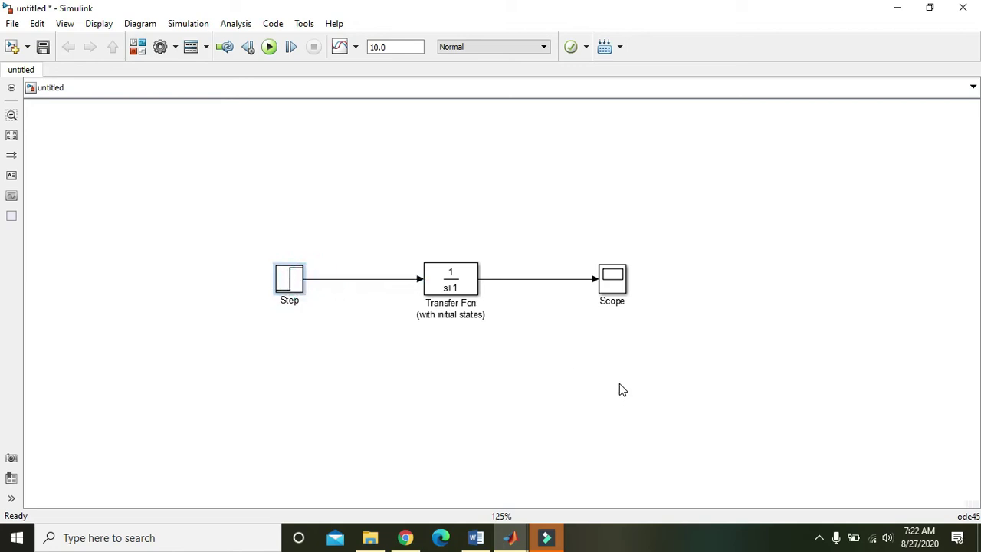
pyautogui.click(609, 280)
# Copy the Scope block, paste it as Scope1, and place it above Scope.
pyautogui.rightClick(610, 284)
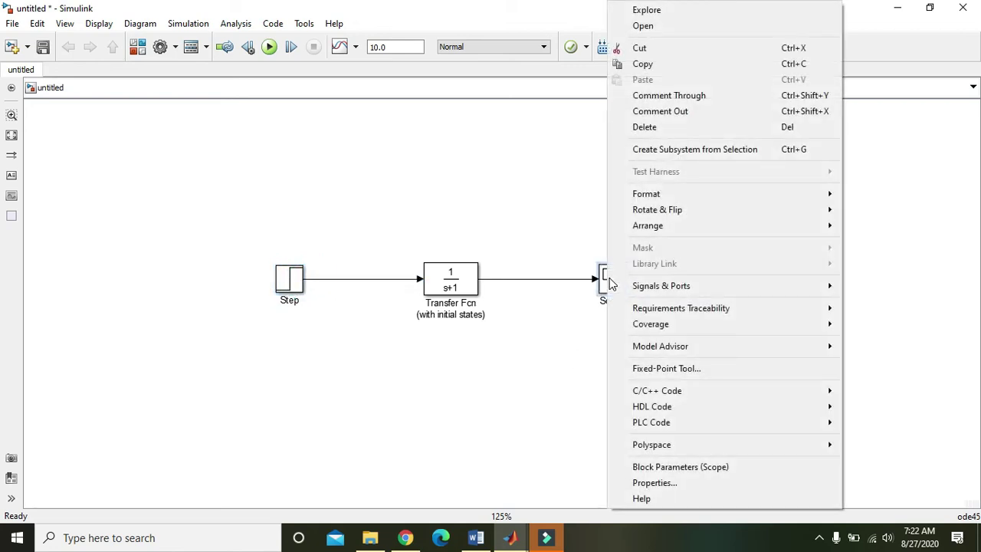
pyautogui.click(690, 64)
pyautogui.rightClick(606, 161)
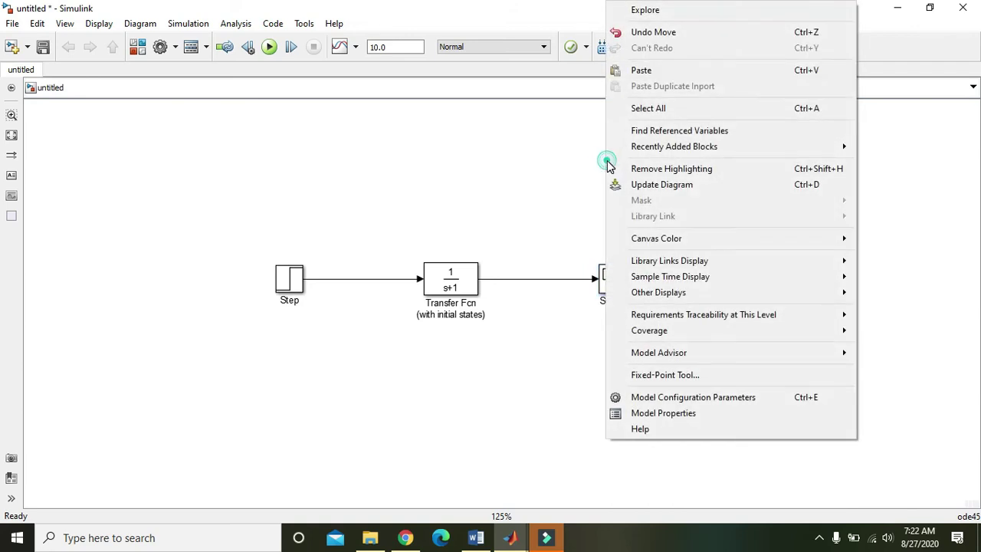
pyautogui.click(668, 71)
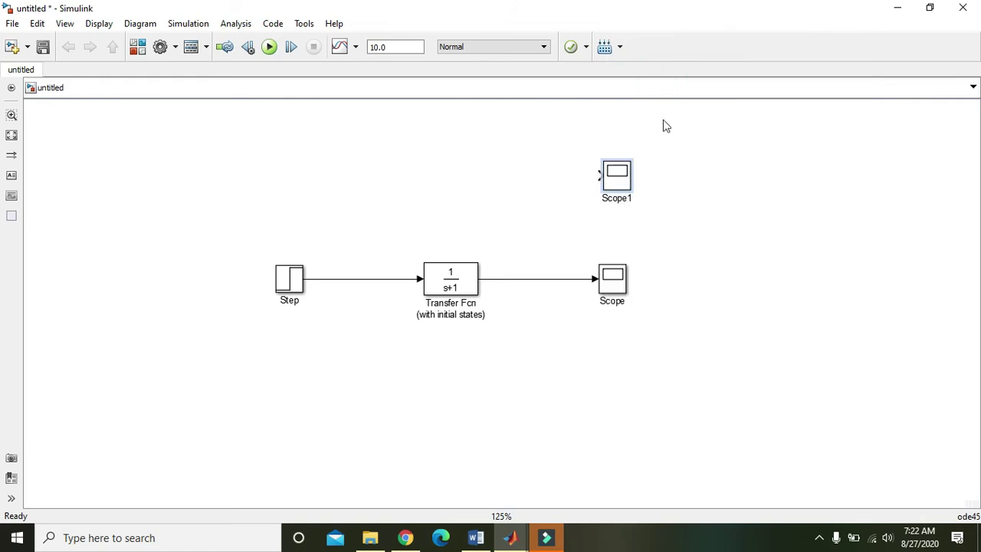
pyautogui.moveTo(633, 197)
pyautogui.mouseDown()
pyautogui.moveTo(619, 212)
pyautogui.moveTo(521, 201)
pyautogui.moveTo(357, 278)
pyautogui.mouseUp()
pyautogui.click(560, 167)
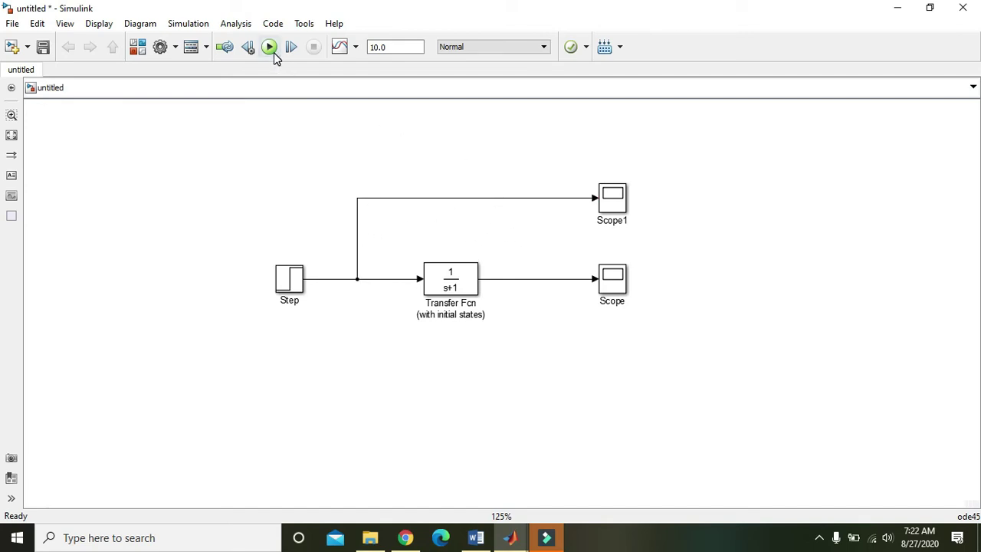
pyautogui.doubleClick(469, 287)
pyautogui.click(505, 279)
pyautogui.doubleClick(506, 280)
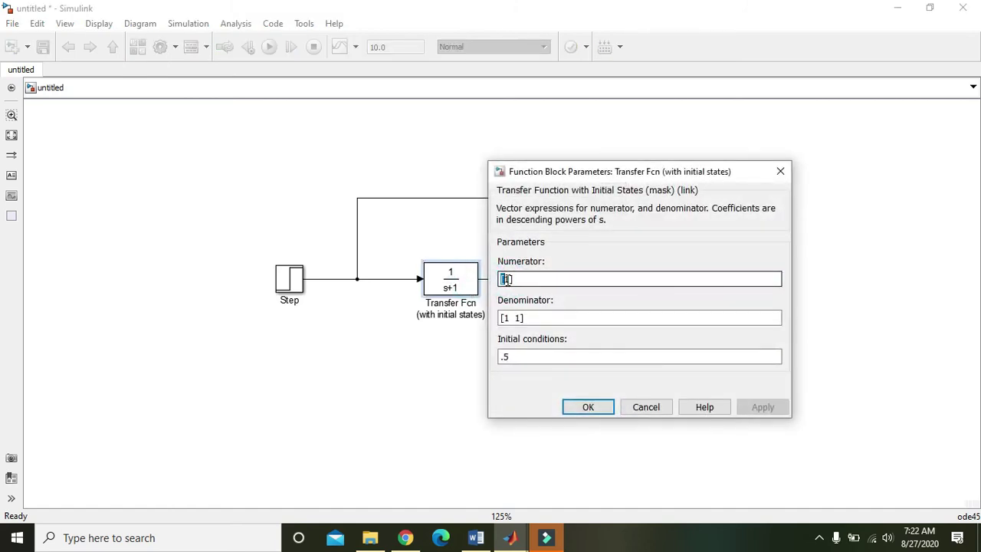
pyautogui.click(507, 316)
pyautogui.click(507, 316)
pyautogui.click(510, 317)
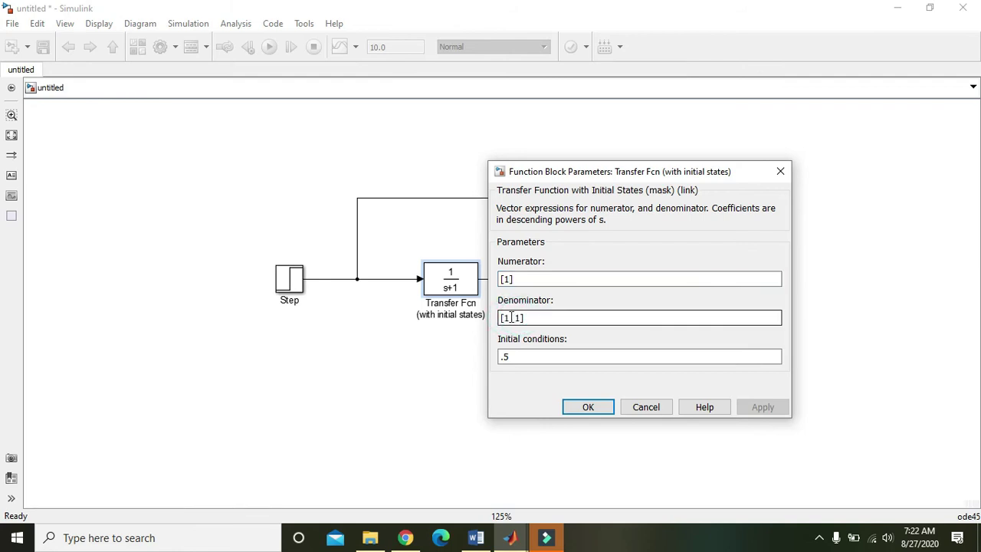
pyautogui.click(511, 317)
pyautogui.click(519, 317)
pyautogui.doubleClick(518, 317)
pyautogui.doubleClick(505, 318)
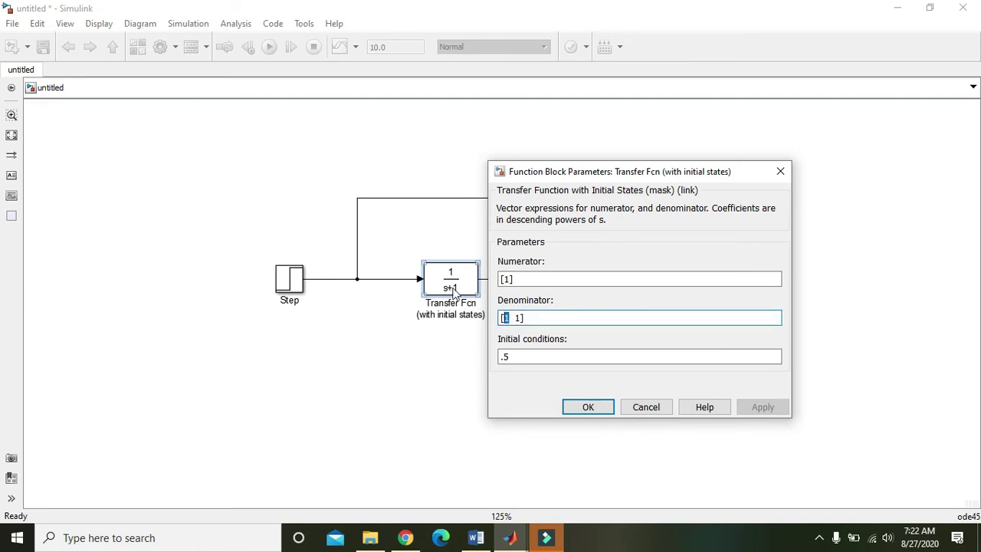
pyautogui.doubleClick(506, 278)
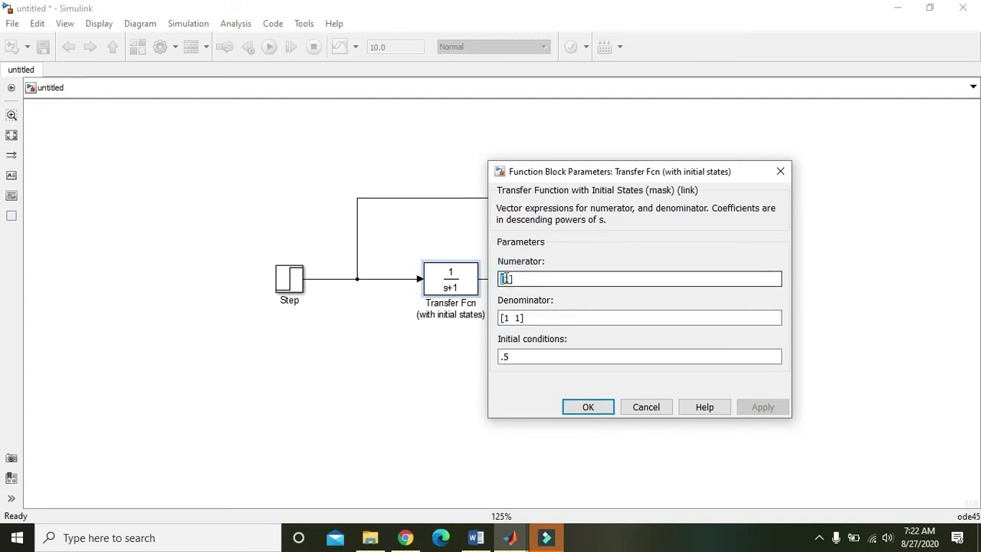
pyautogui.click(507, 278)
pyautogui.click(586, 407)
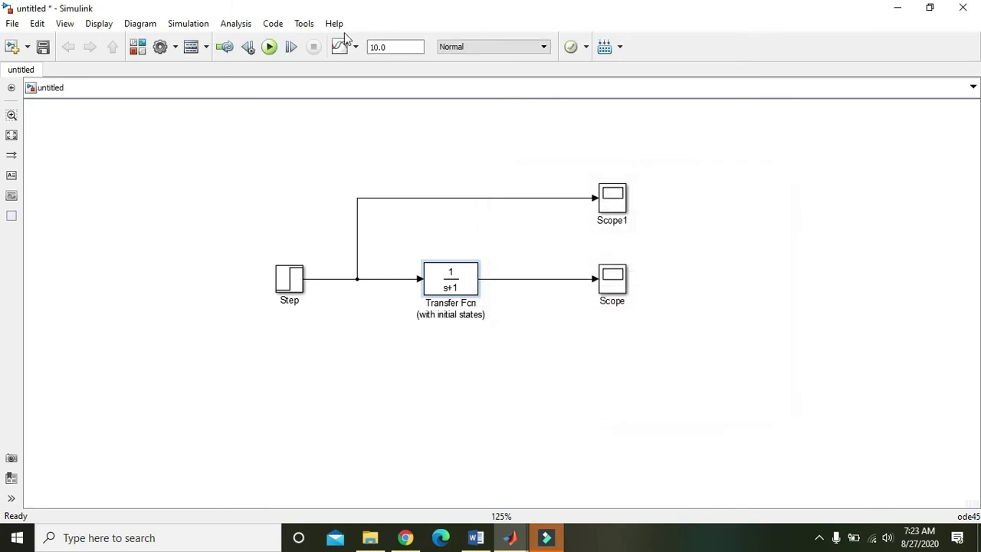
# Run the simulation and view the Scope and Scope1 plots.
pyautogui.click(269, 49)
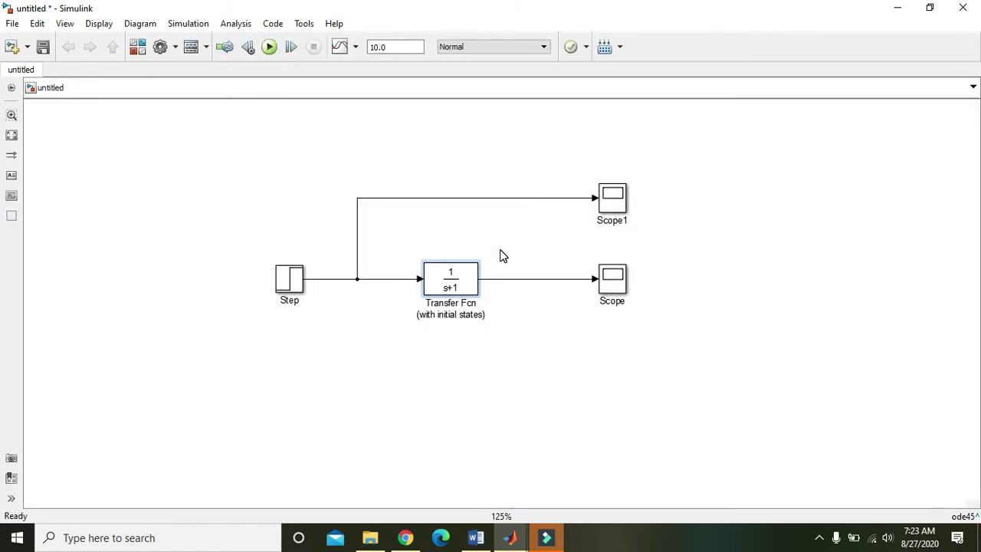
pyautogui.click(613, 283)
pyautogui.doubleClick(614, 284)
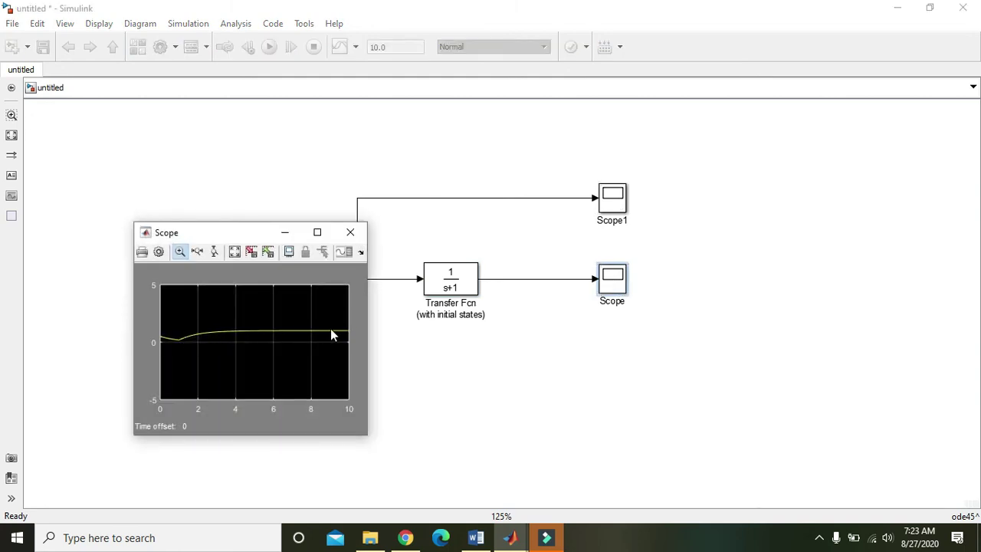
pyautogui.click(350, 232)
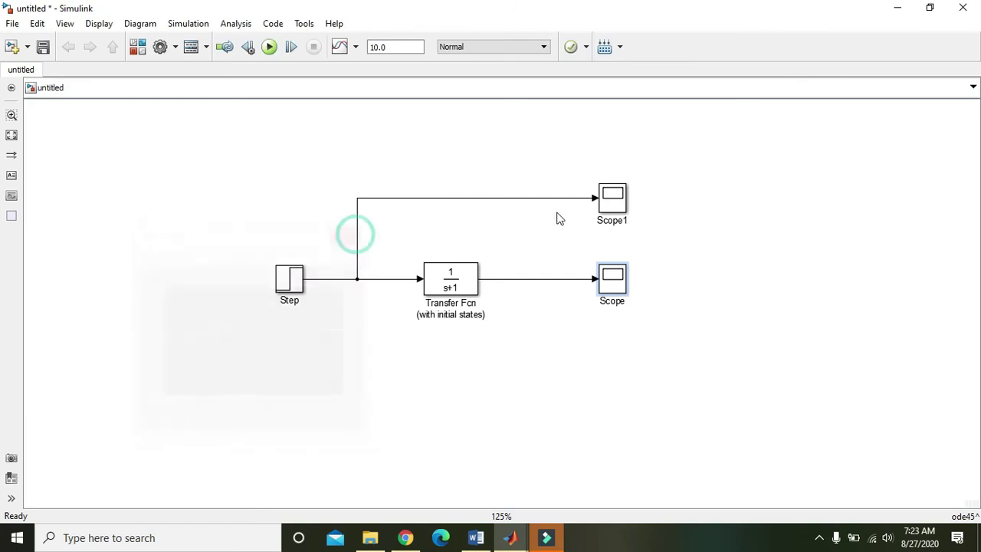
pyautogui.doubleClick(614, 208)
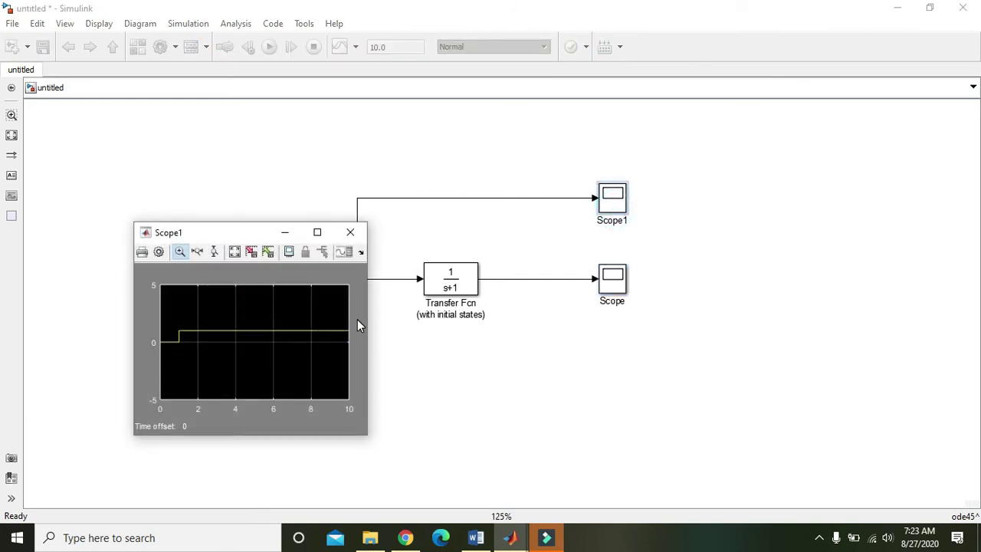
pyautogui.click(351, 232)
pyautogui.doubleClick(613, 279)
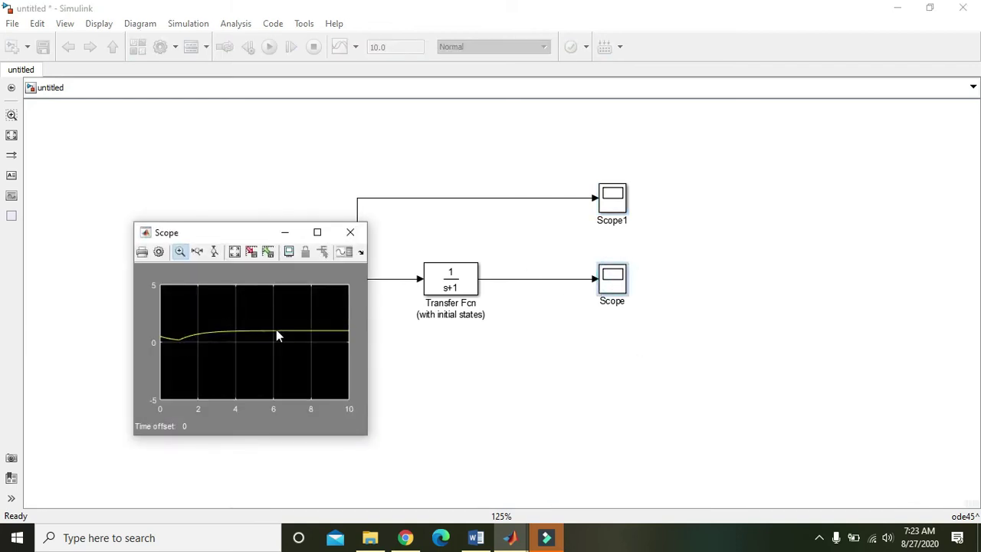
# Autoscale the Scope and Scope1 plots, then reopen the Scope plot.
pyautogui.click(233, 253)
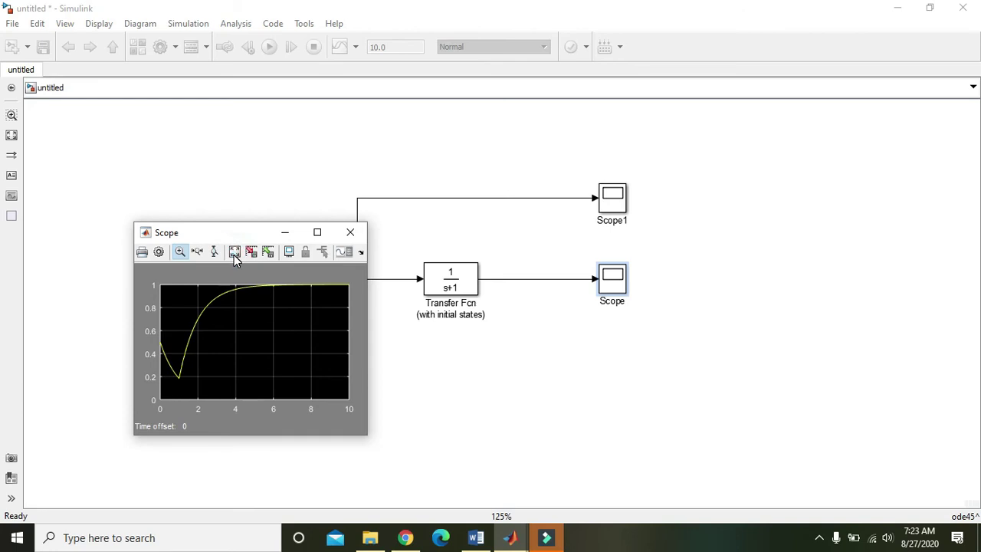
pyautogui.click(622, 205)
pyautogui.doubleClick(619, 203)
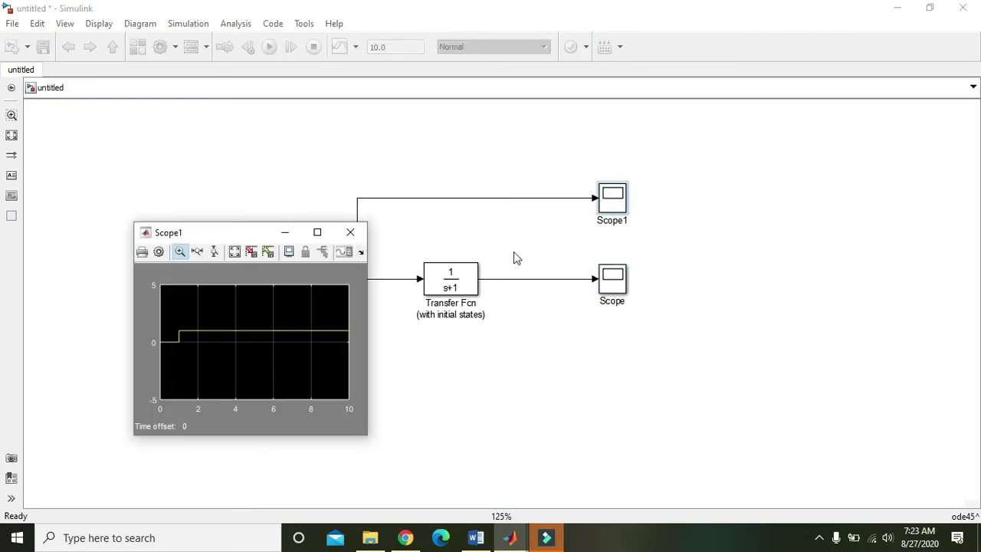
pyautogui.click(234, 252)
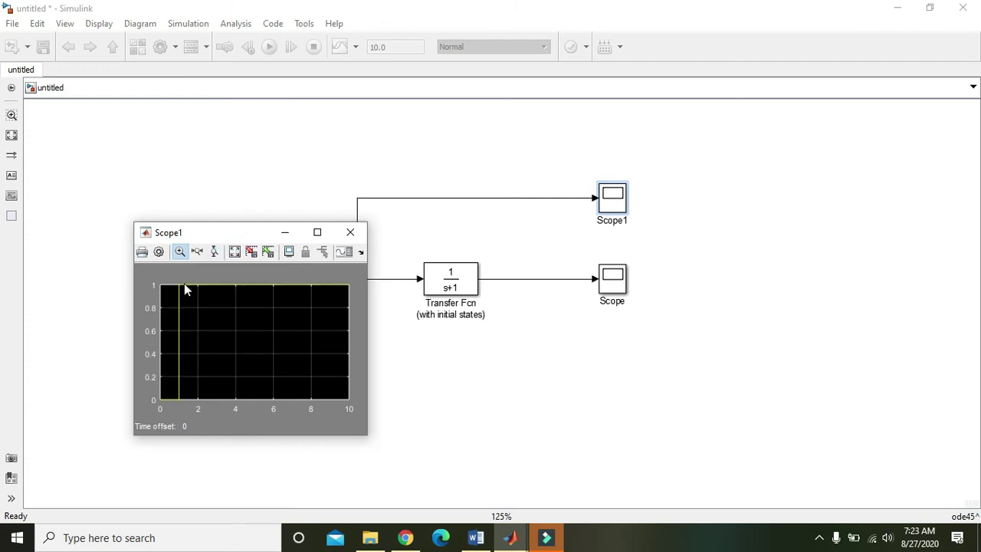
pyautogui.click(350, 231)
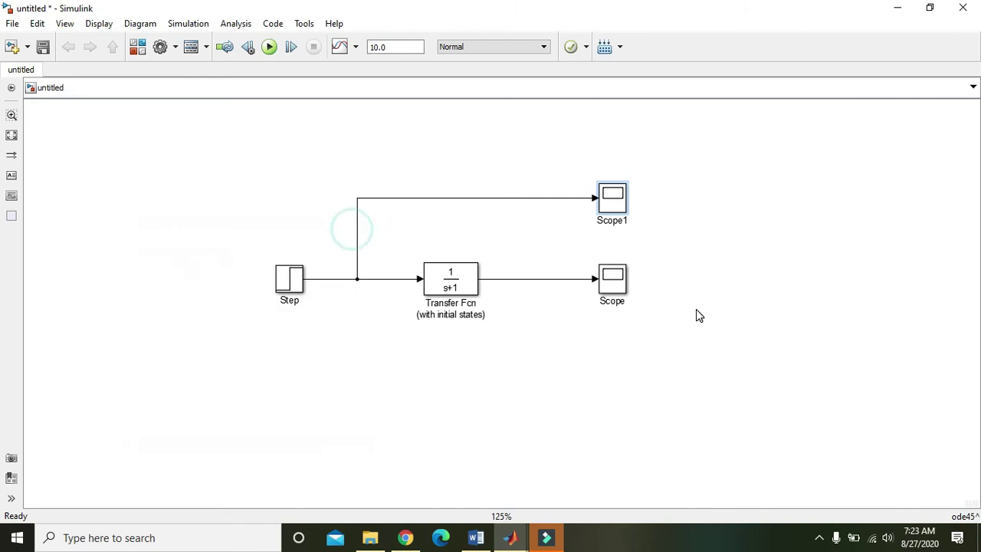
pyautogui.doubleClick(619, 282)
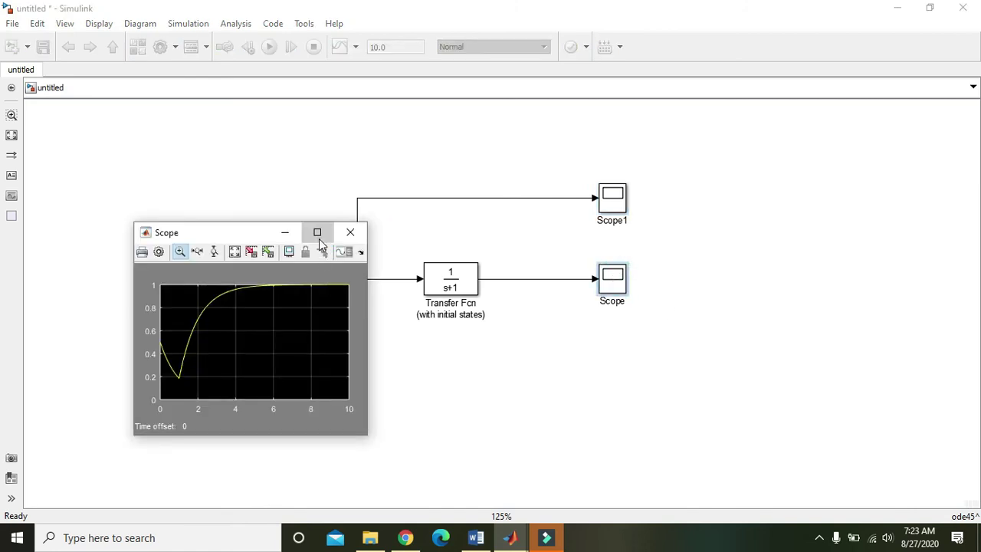
# Maximize the Scope plot, zoom into parts of the response, autoscale, then close it.
pyautogui.click(319, 234)
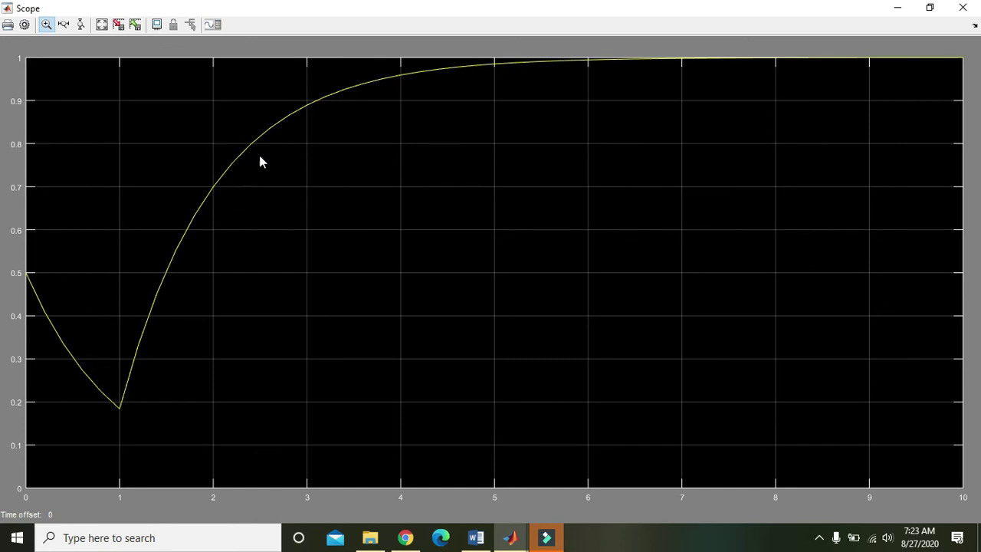
pyautogui.moveTo(106, 418); pyautogui.dragTo(121, 370)
pyautogui.moveTo(542, 392); pyautogui.dragTo(316, 389)
pyautogui.moveTo(536, 281); pyautogui.dragTo(2, 374)
pyautogui.click(101, 27)
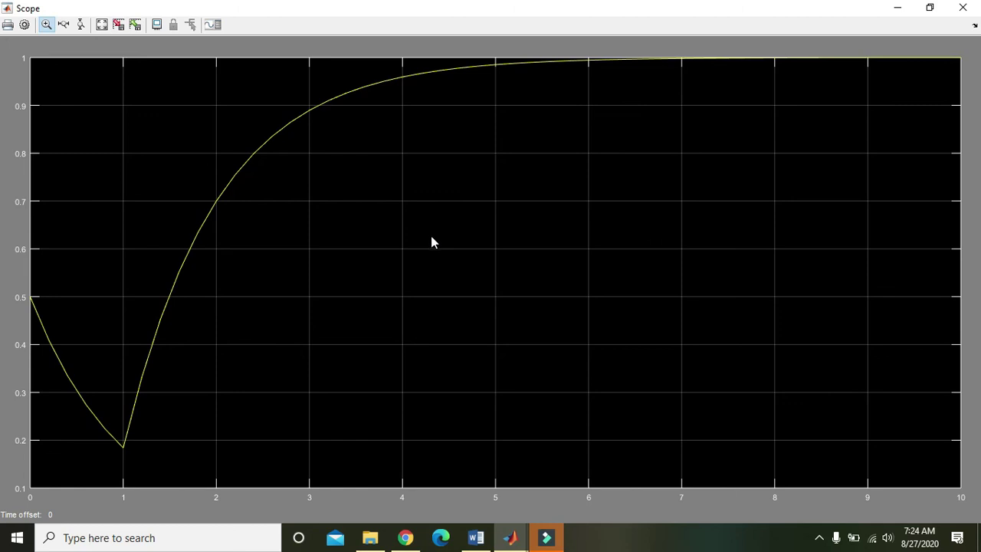
pyautogui.click(962, 8)
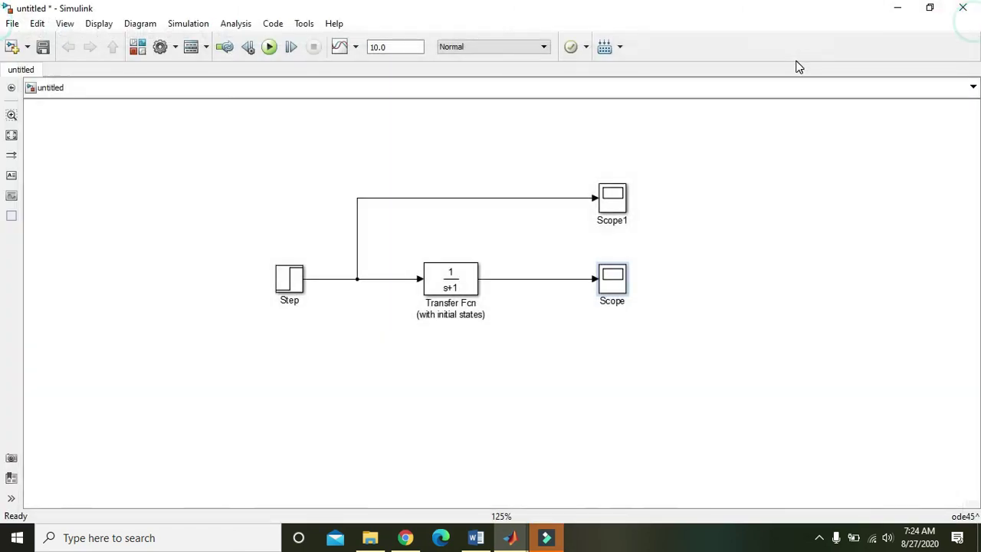